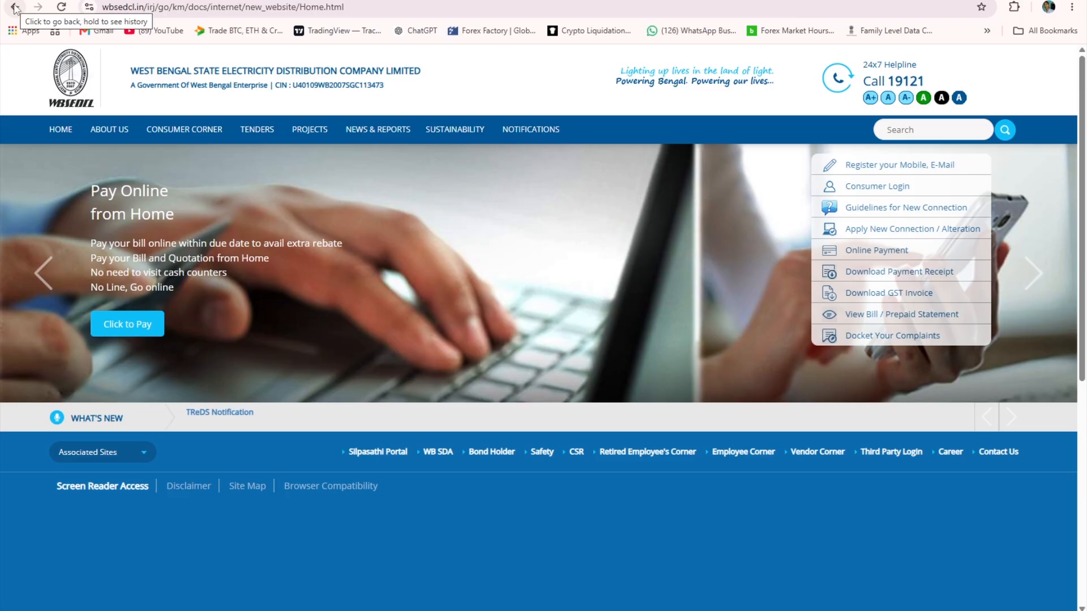
# Go to the WBSEDCL website at wbsedcl.in and open the Download Payment Receipt page.
pyautogui.click(15, 8)
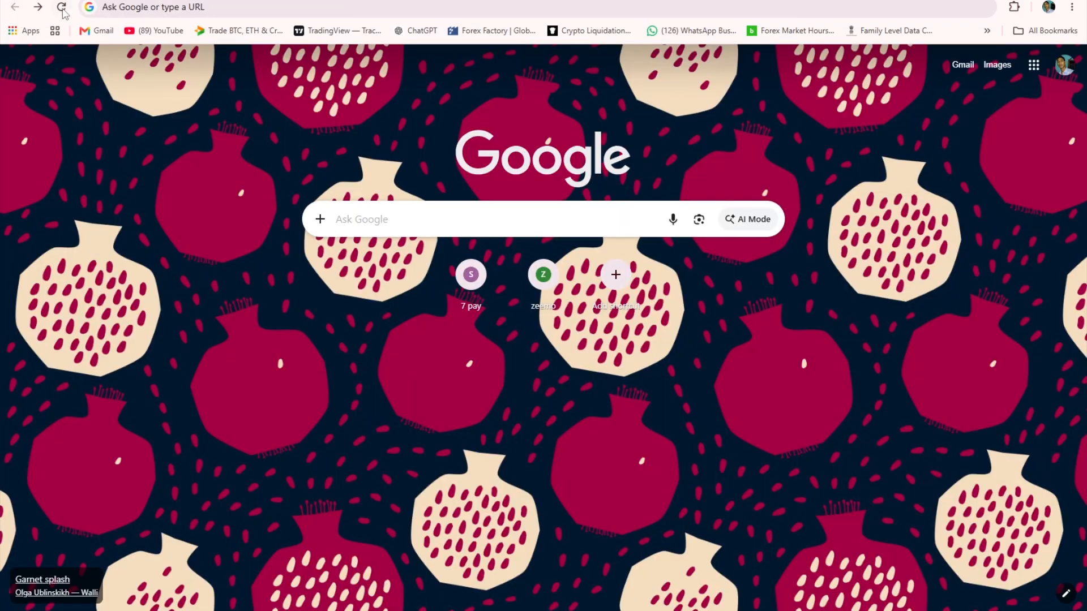
pyautogui.click(136, 7)
pyautogui.write('wbsedcl')
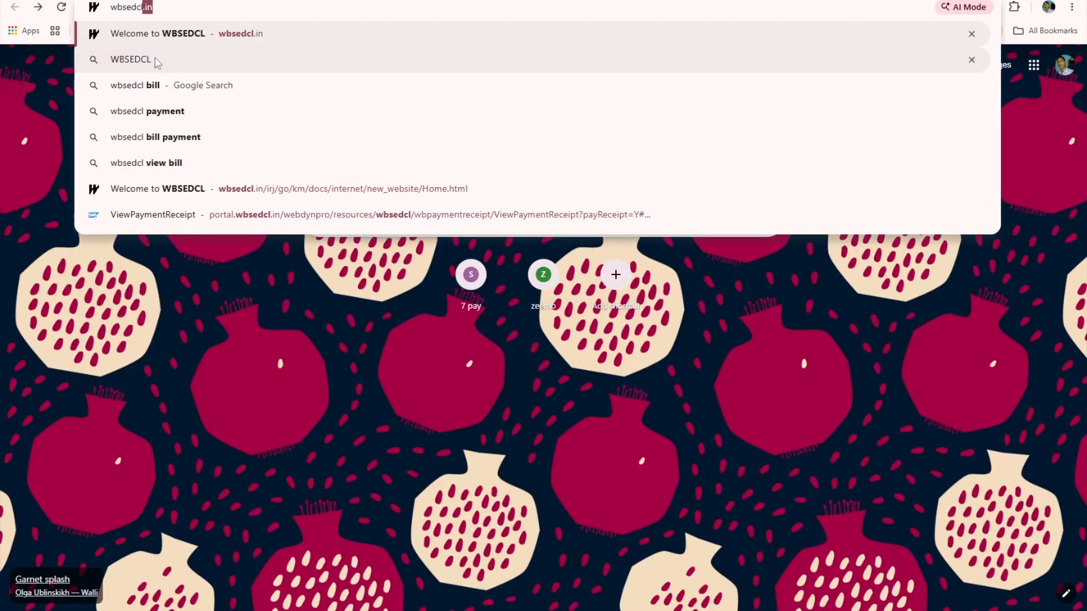
pyautogui.click(229, 39)
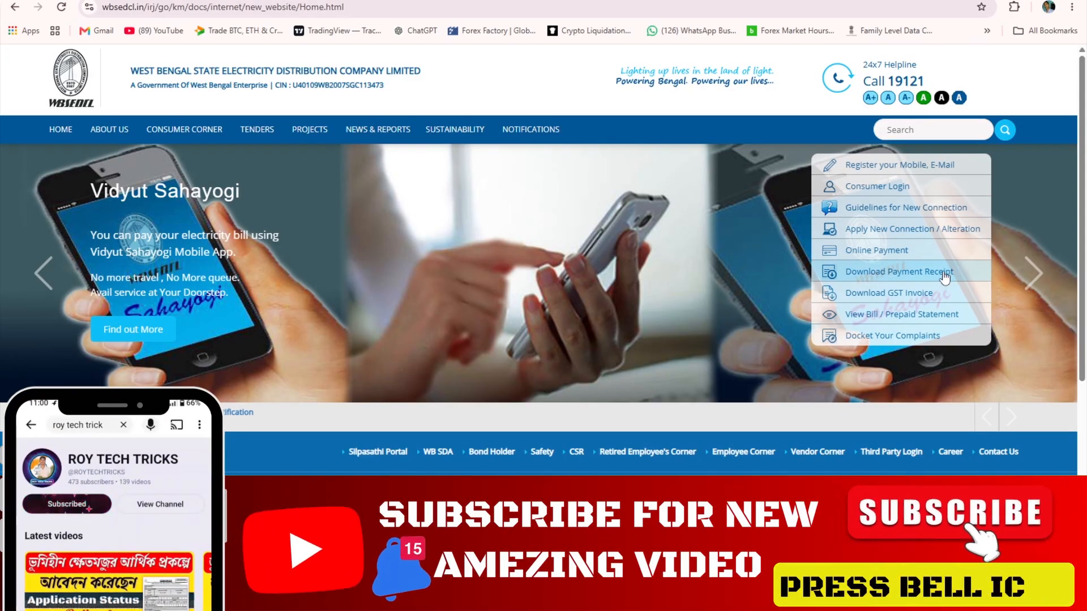
pyautogui.click(939, 277)
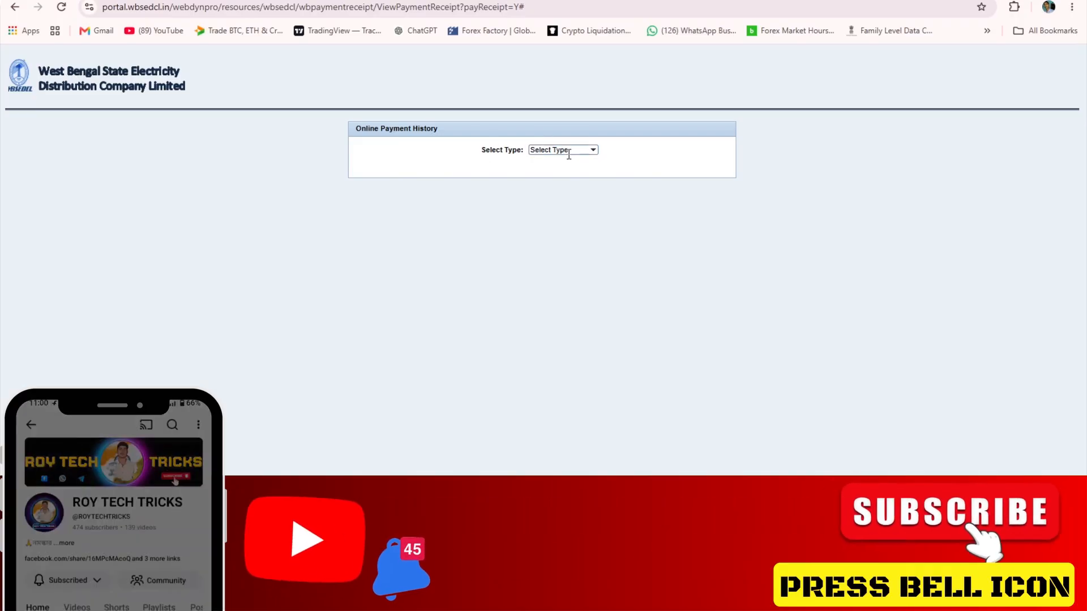
# Look up the successful payment history by Consumer Id, entering the consumer ID and the captcha text.
pyautogui.click(592, 151)
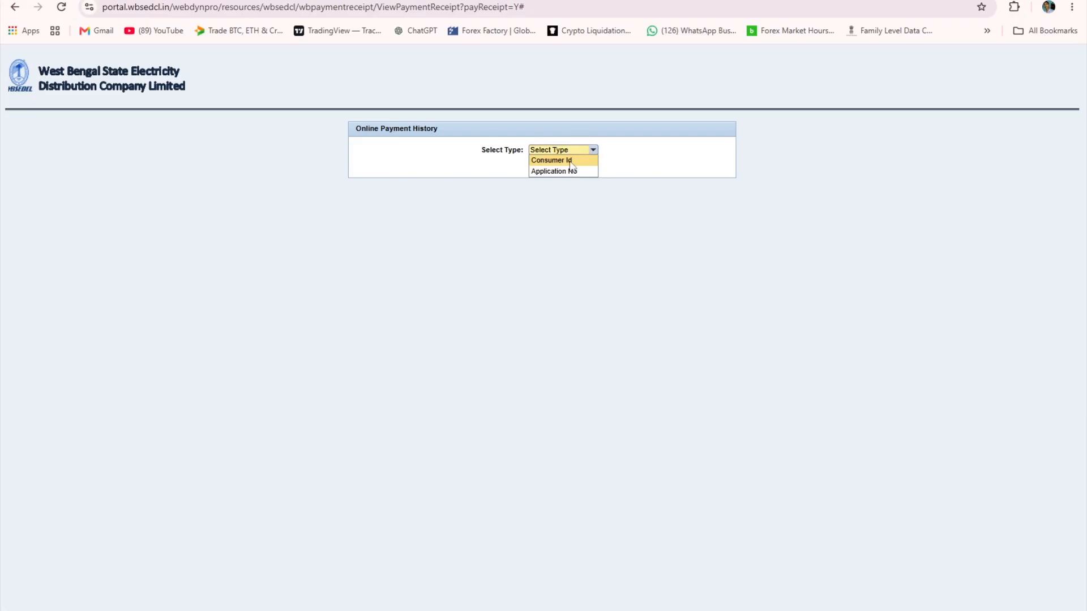
pyautogui.click(571, 162)
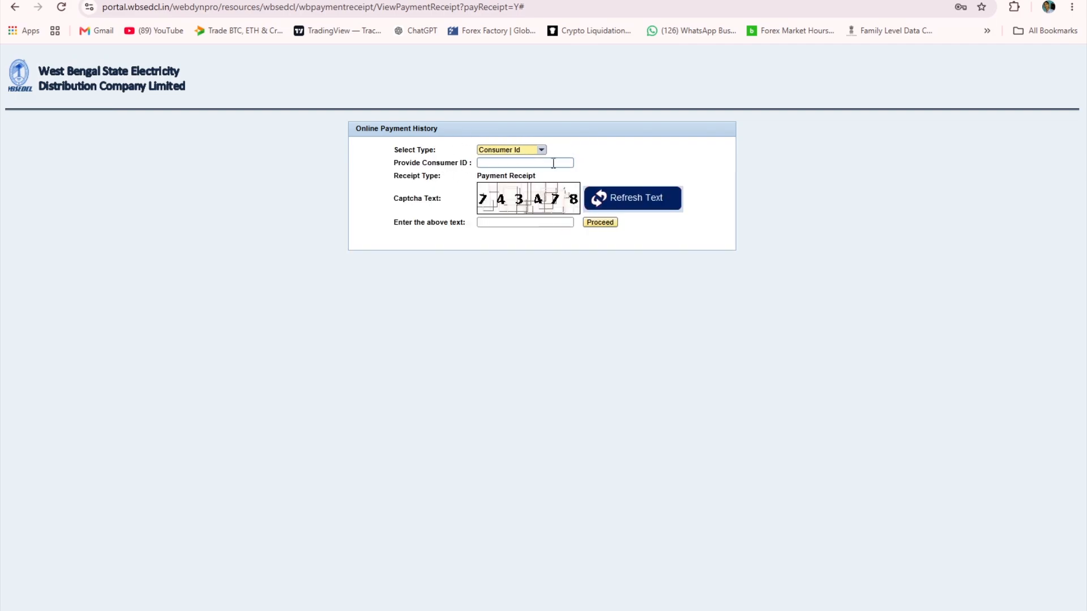
pyautogui.click(600, 222)
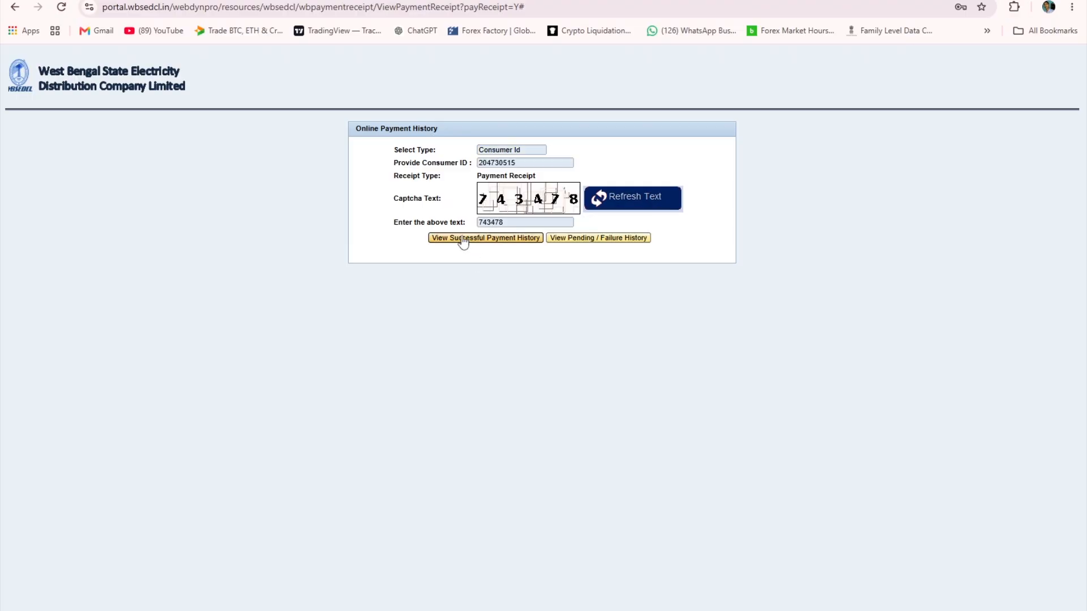
pyautogui.click(513, 238)
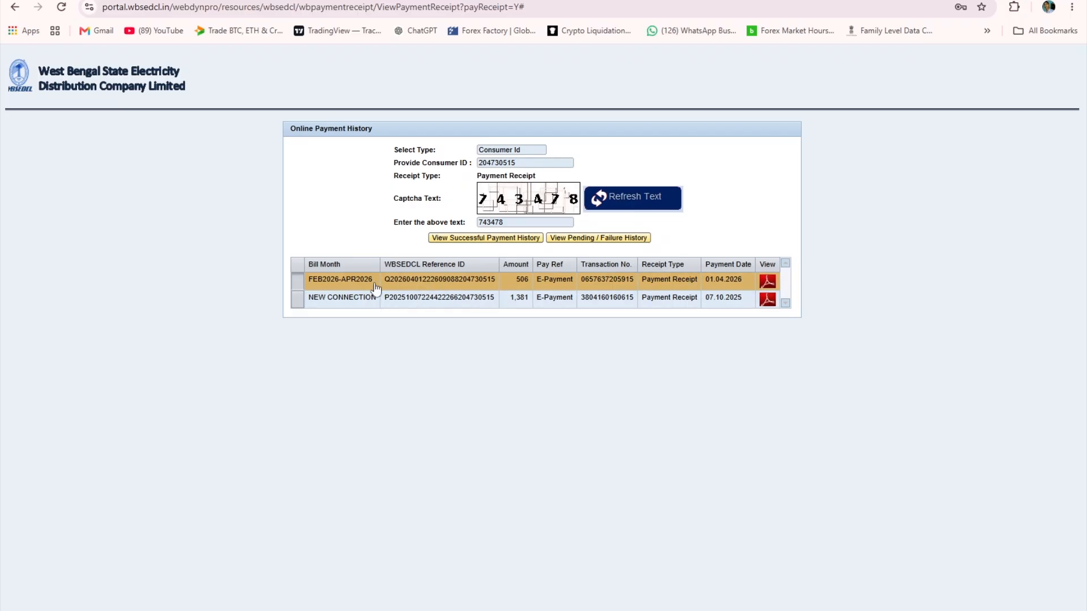
# Open the FEB2026-APR2026 payment receipt and save its PDF to the Downloads folder.
pyautogui.click(767, 283)
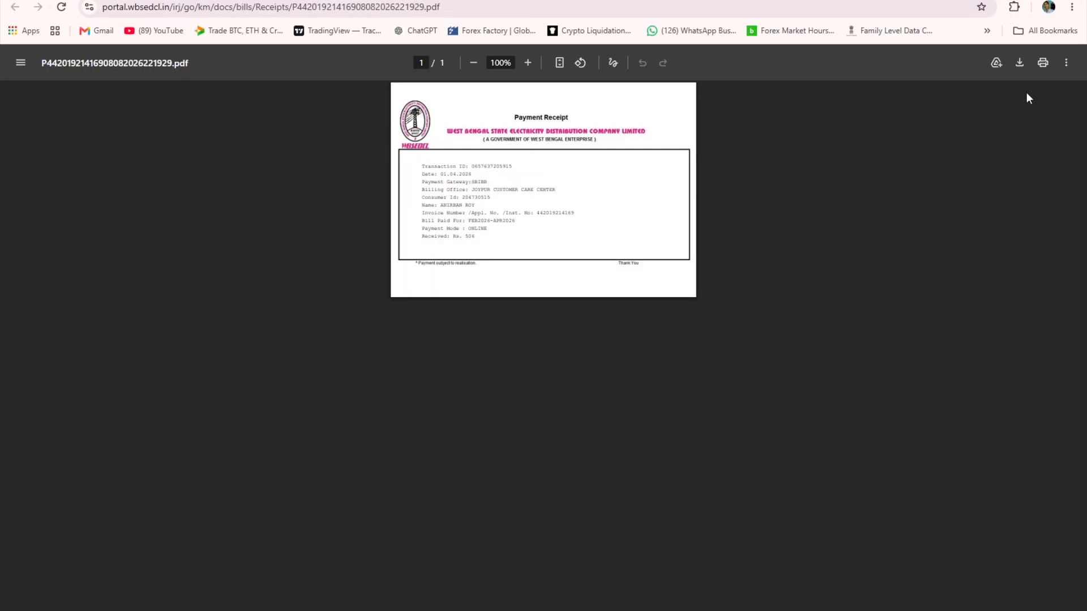
pyautogui.click(1019, 63)
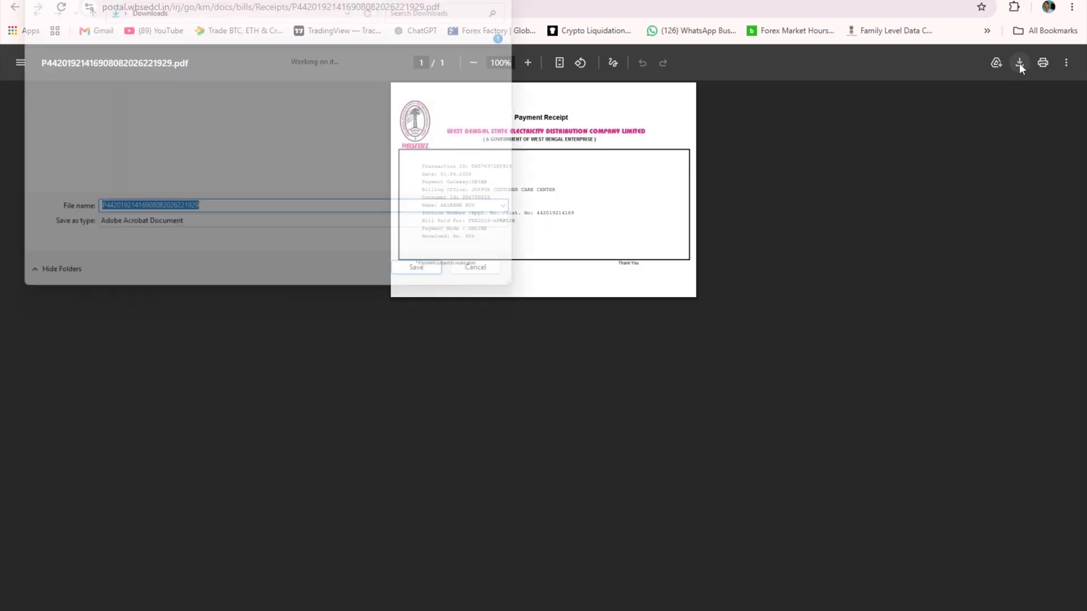
pyautogui.click(440, 282)
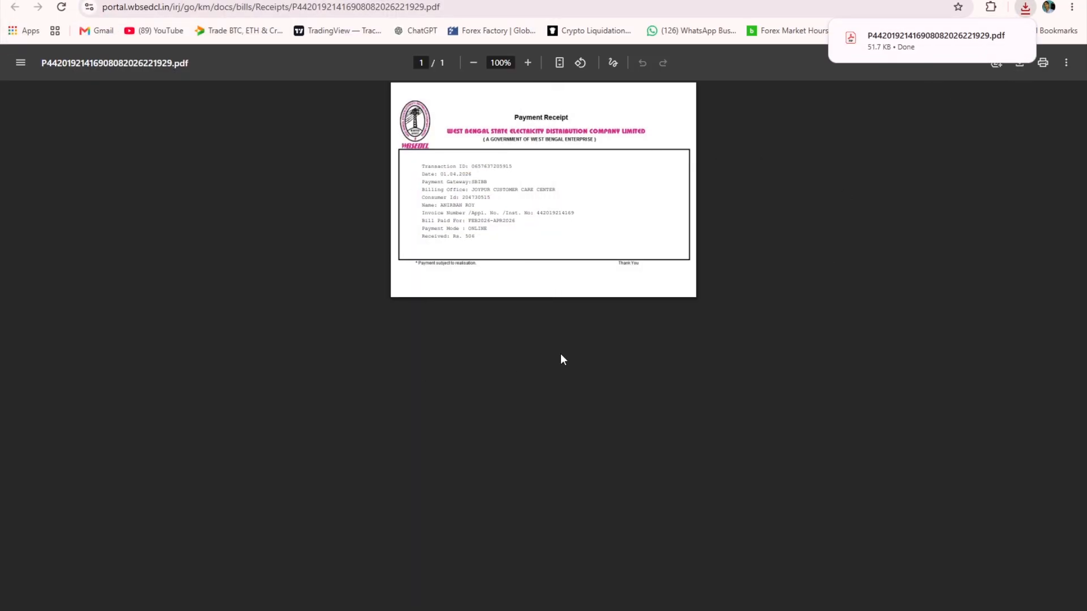
# Switch to Photoshop and open the downloaded receipt PDF, rasterized in CMYK Color at 300.001 pixels/inch with anti-aliasing.
pyautogui.press('super')
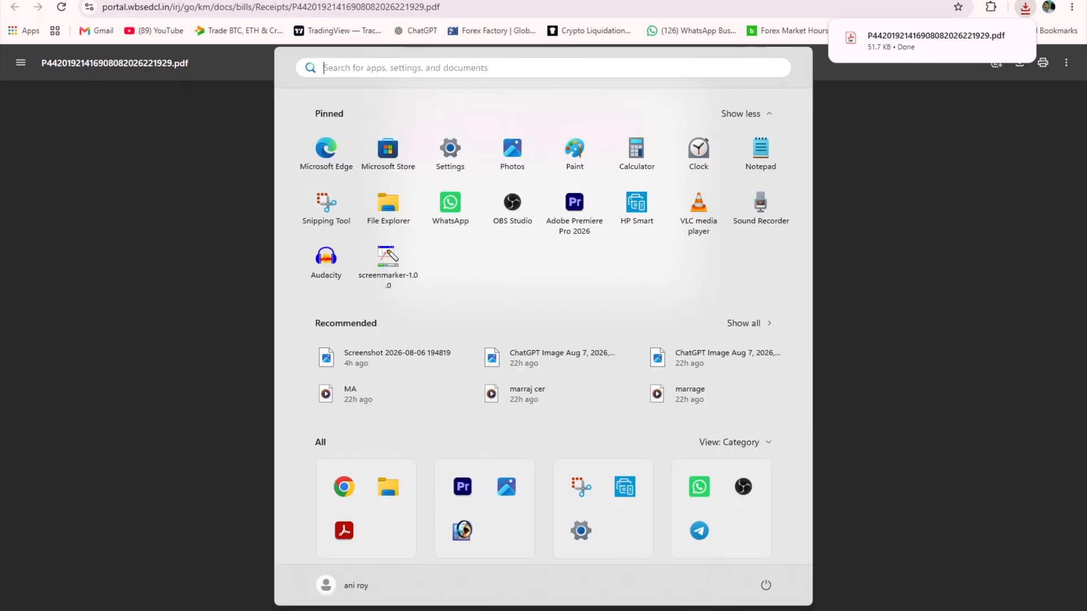
pyautogui.click(463, 531)
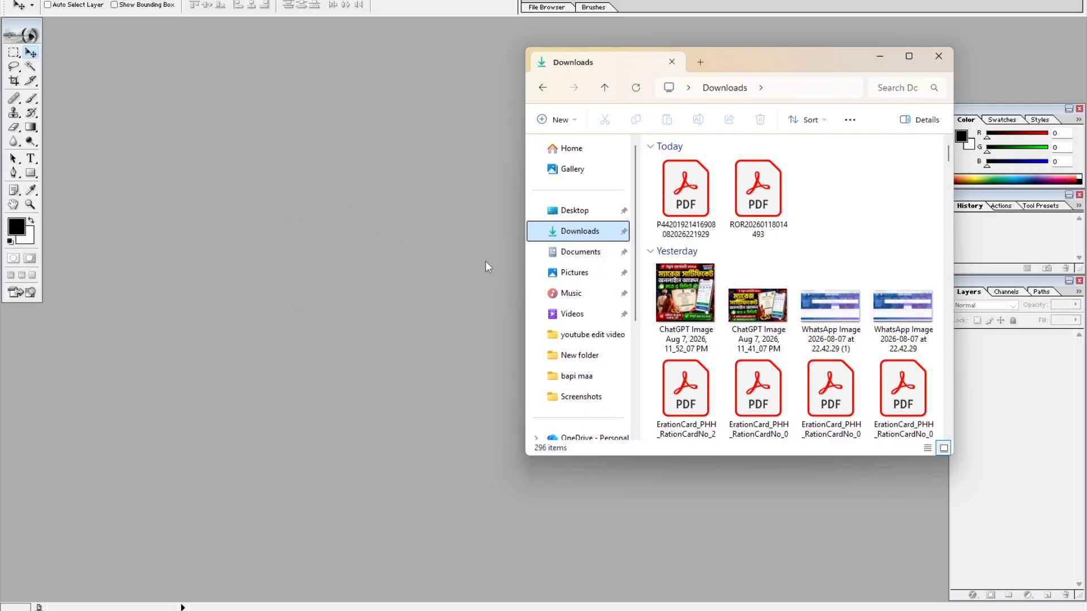
pyautogui.click(686, 190)
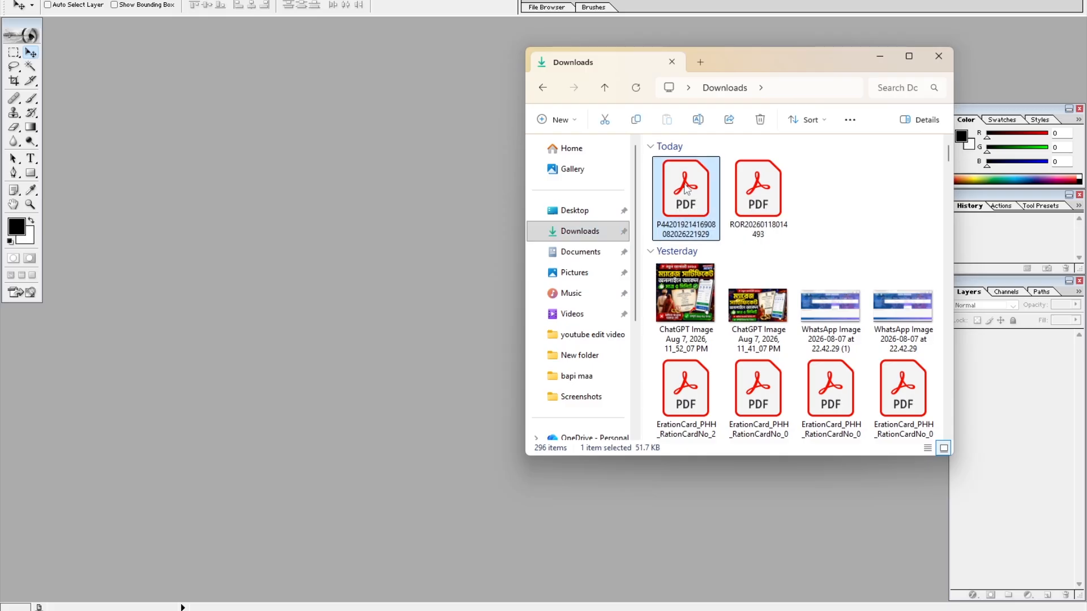
pyautogui.moveTo(685, 188); pyautogui.dragTo(434, 221)
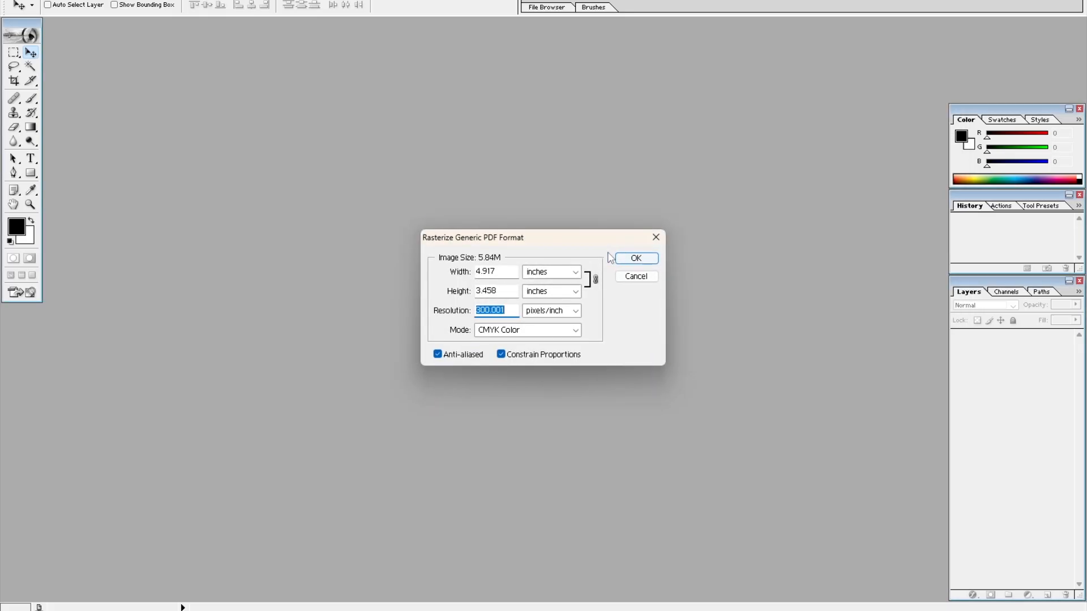
pyautogui.click(629, 259)
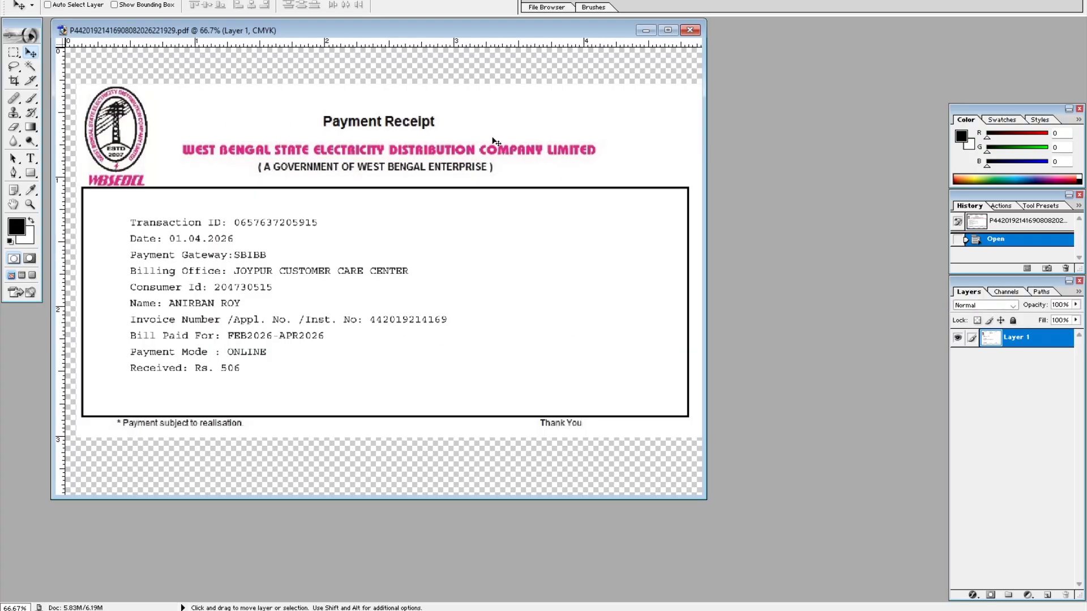
# Crop the receipt image to the printed receipt area, trimming off the transparent margins above and below it.
pyautogui.click(668, 30)
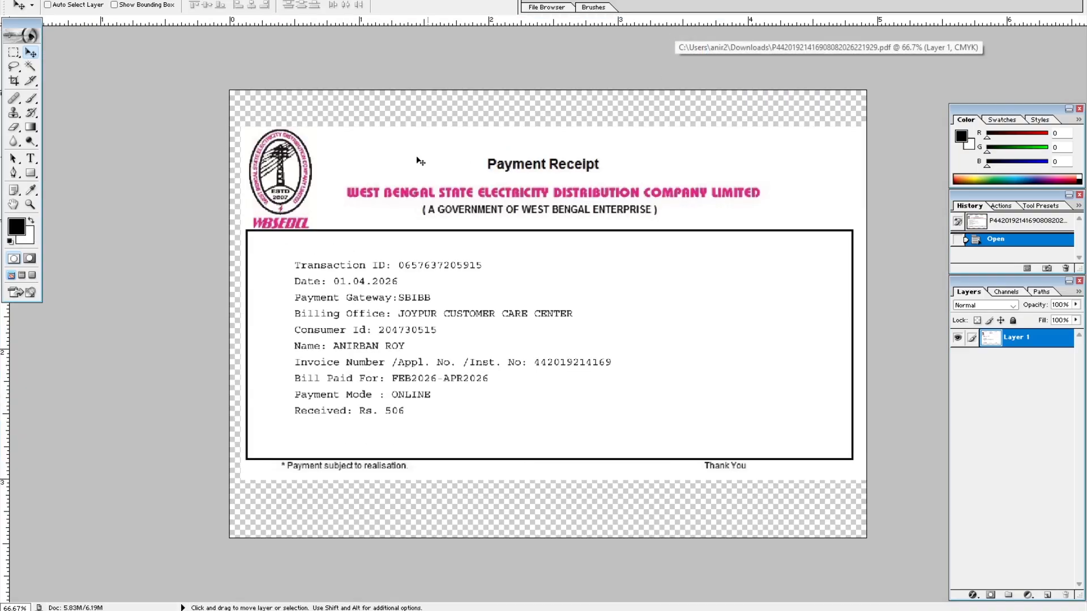
pyautogui.click(14, 82)
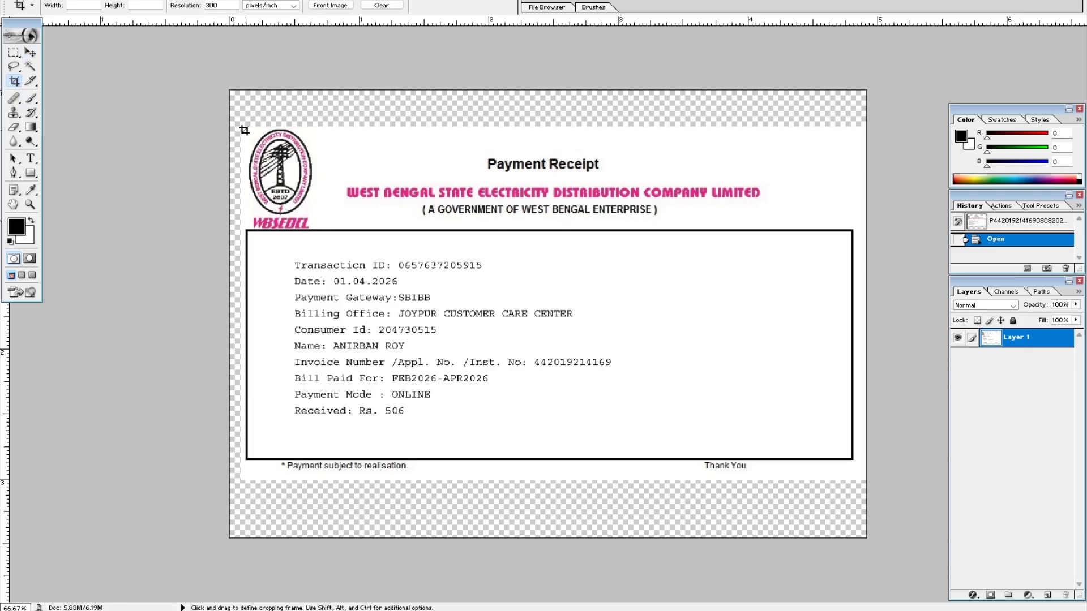
pyautogui.moveTo(244, 131); pyautogui.dragTo(866, 474)
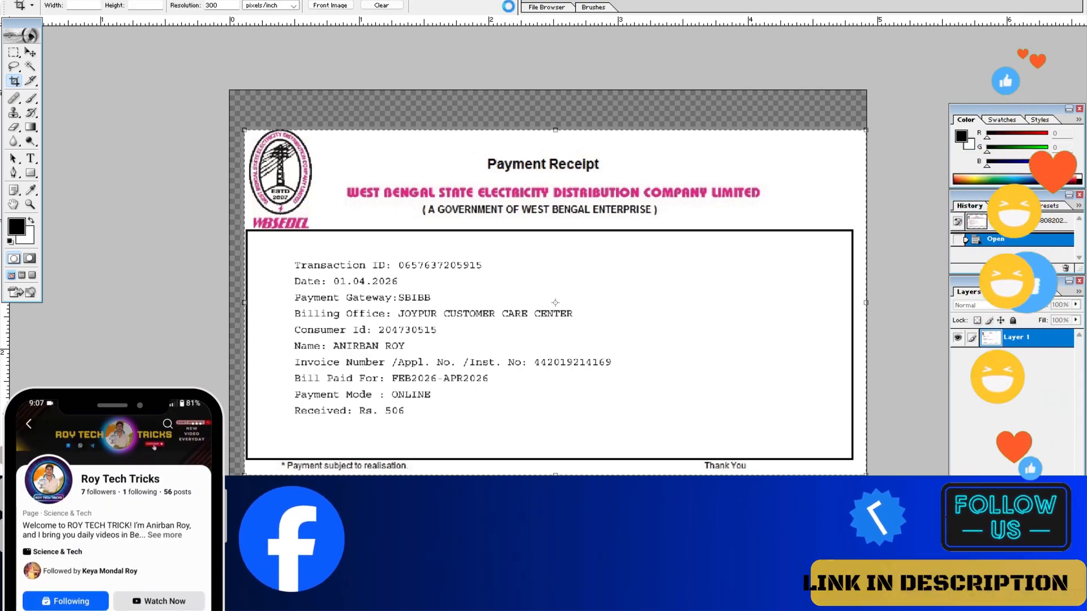
pyautogui.click(507, 8)
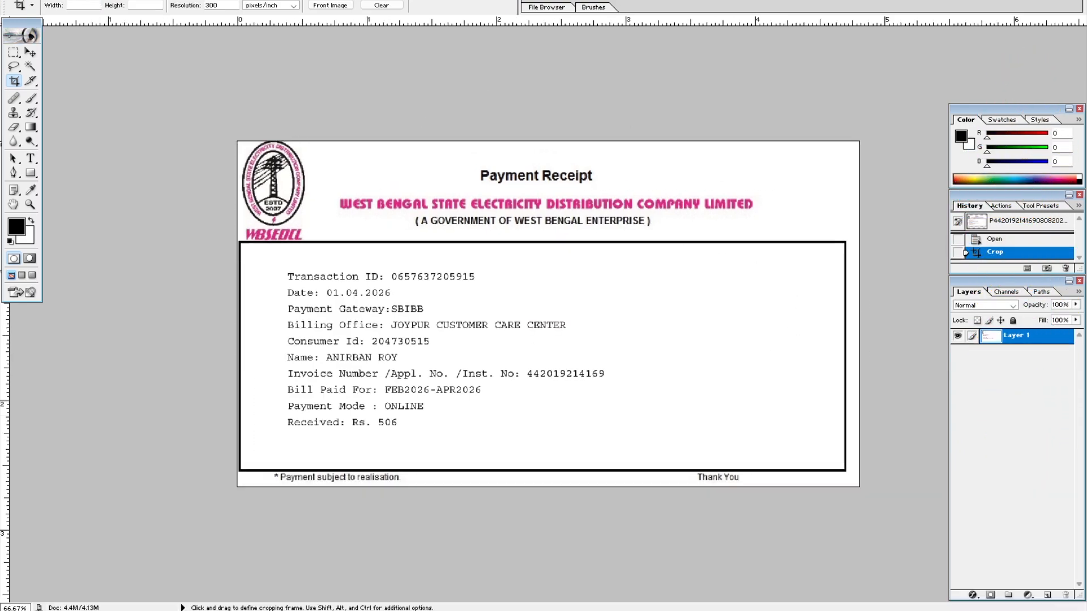
# Create a new A4 document, 210 x 297 mm at 300 pixels/inch, in RGB Color with white contents.
pyautogui.click(25, 1)
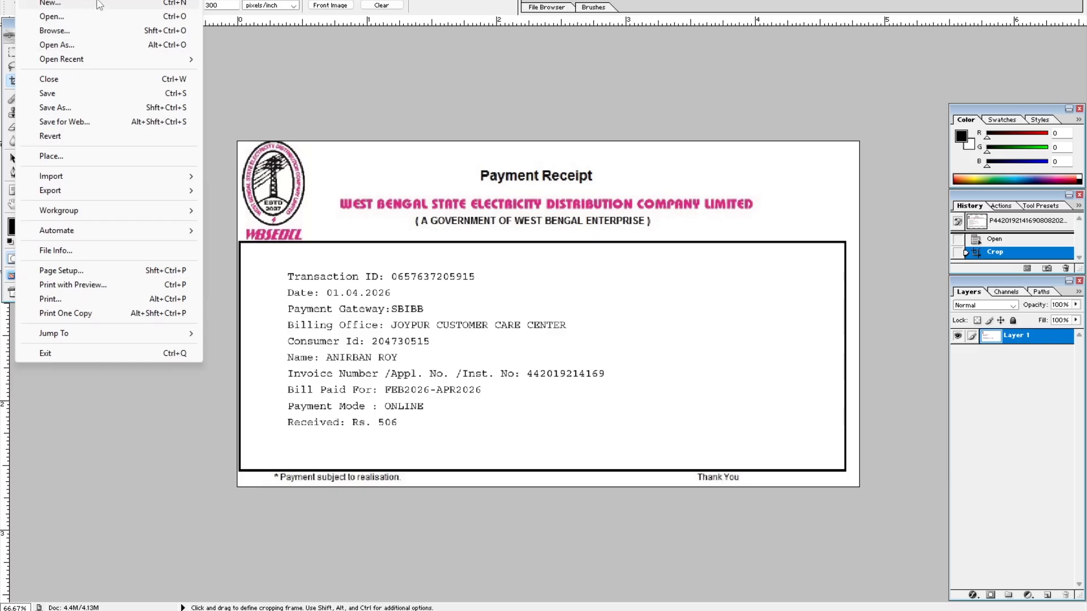
pyautogui.click(100, 4)
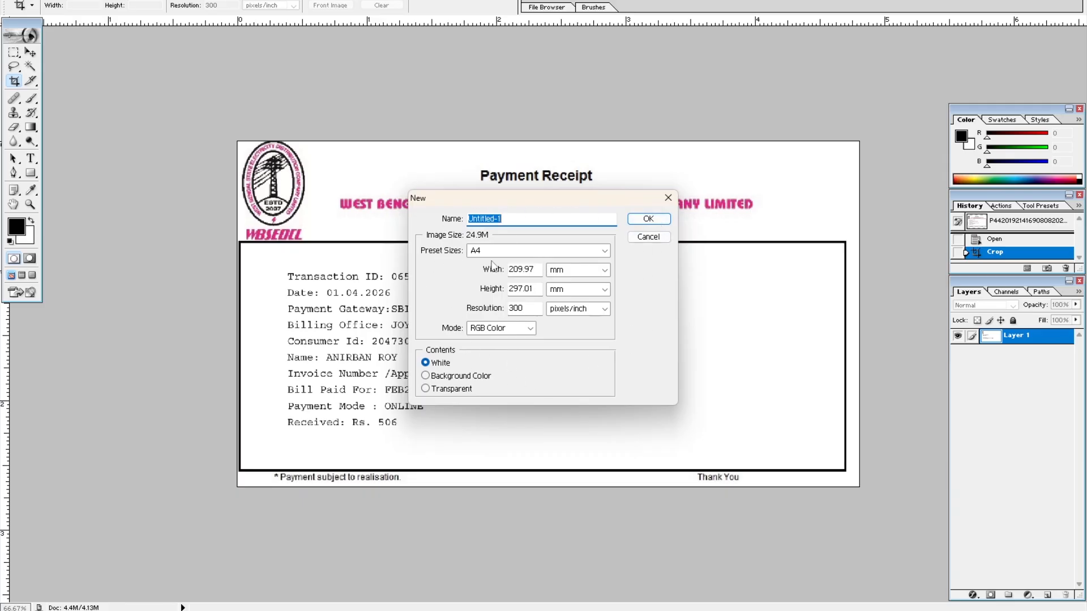
pyautogui.click(500, 259)
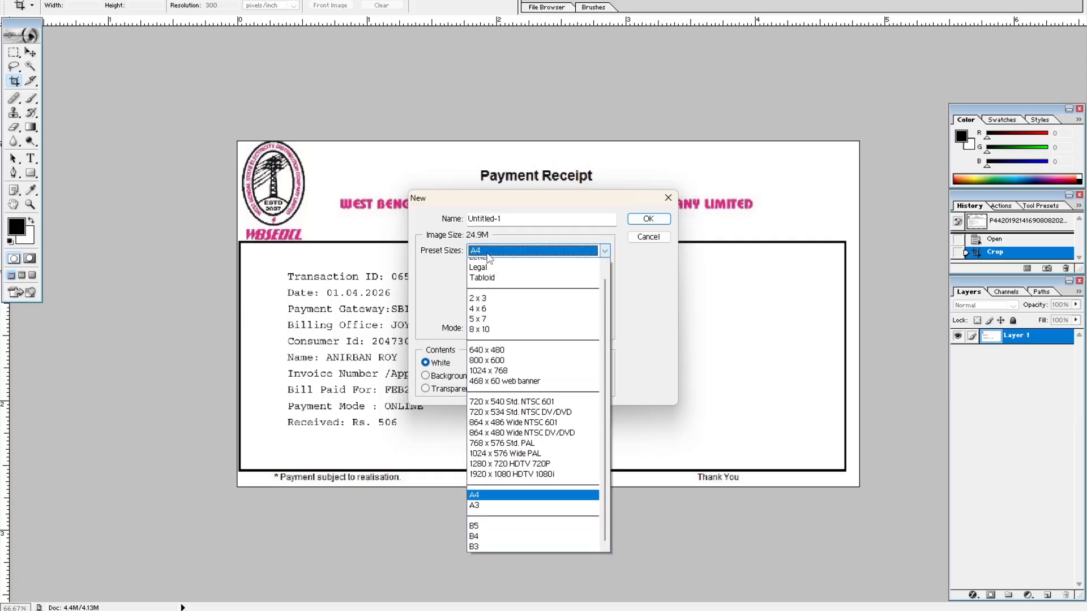
pyautogui.click(490, 257)
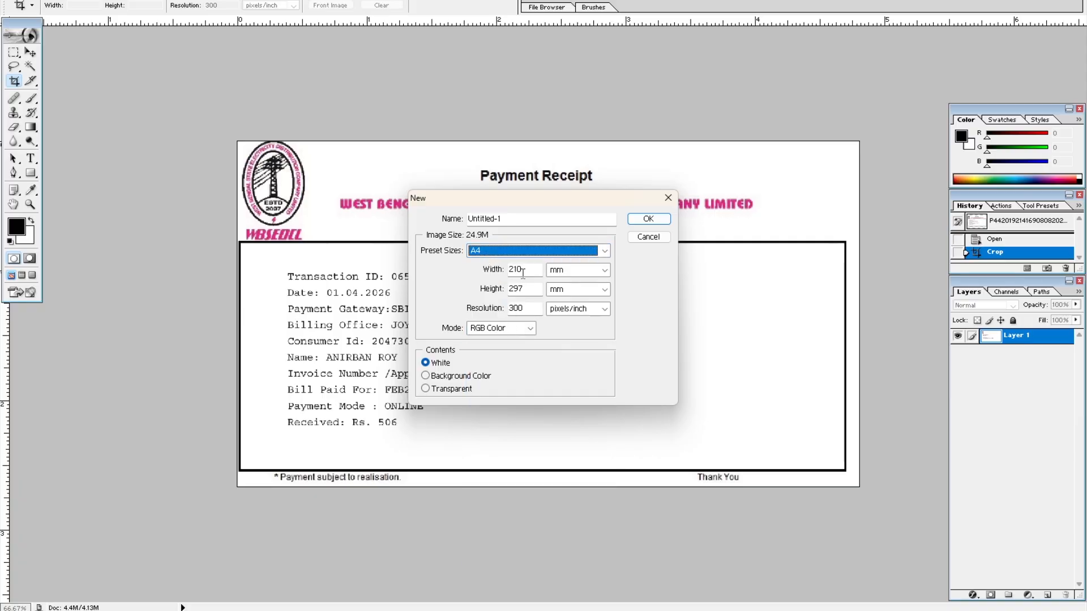
pyautogui.click(641, 222)
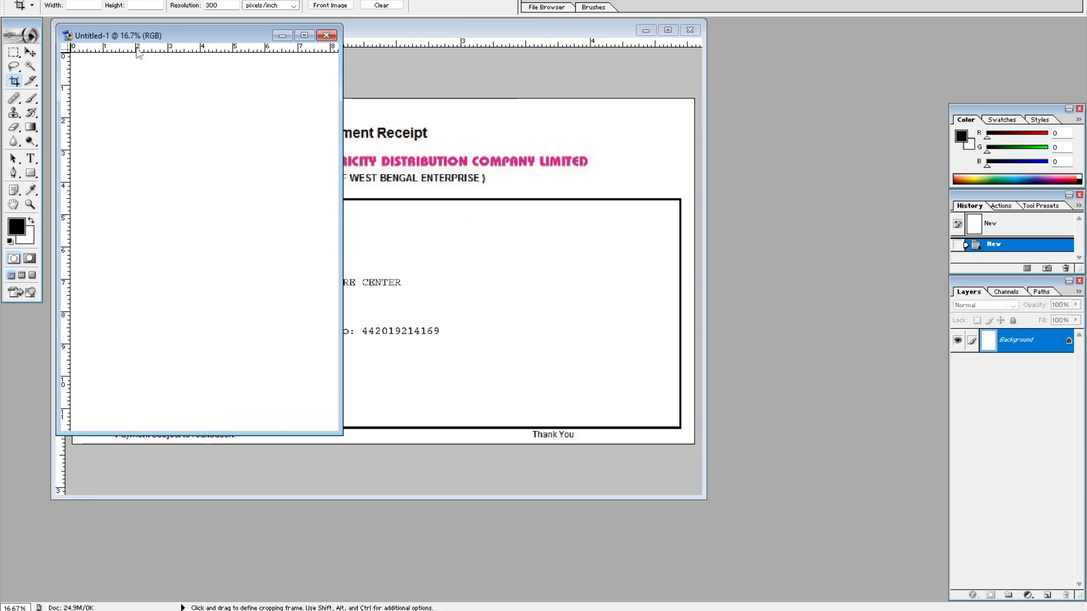
# Place the blank A4 document beside the receipt and copy the cropped receipt layer into it.
pyautogui.moveTo(128, 38); pyautogui.dragTo(735, 61)
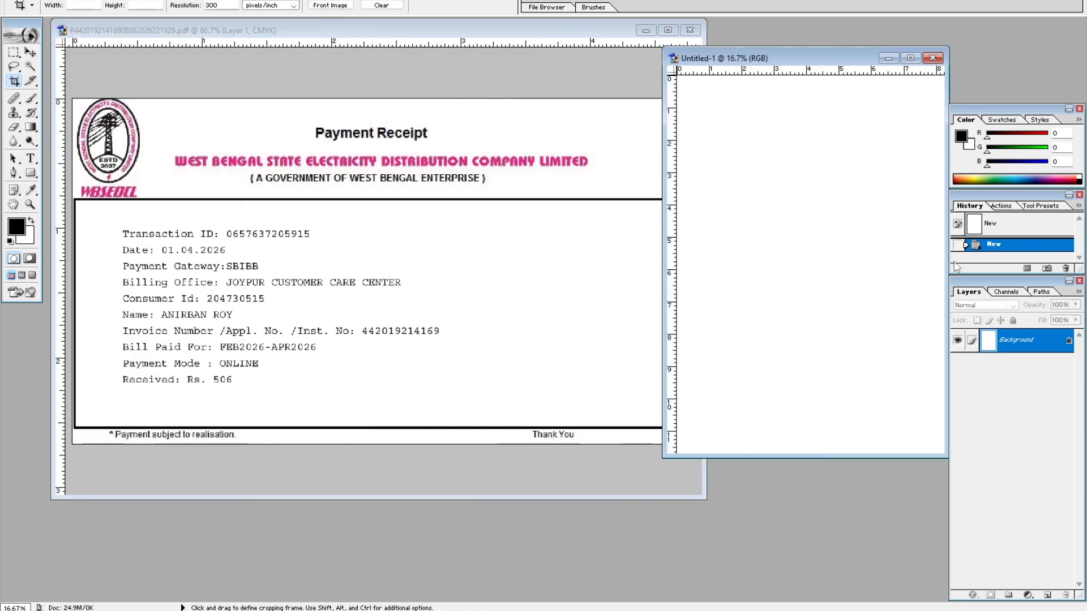
pyautogui.click(30, 55)
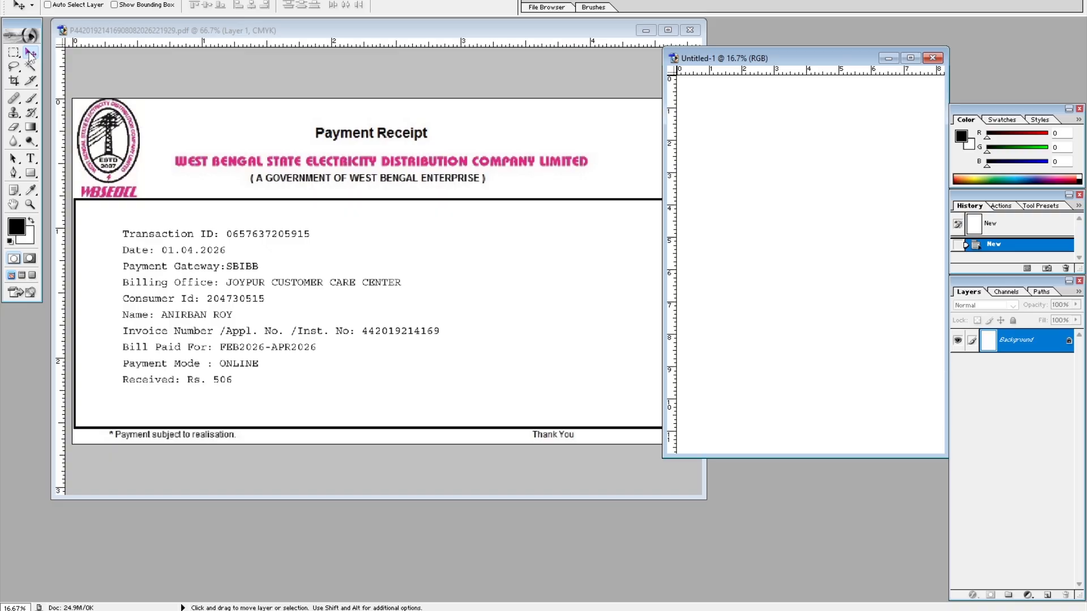
pyautogui.click(301, 261)
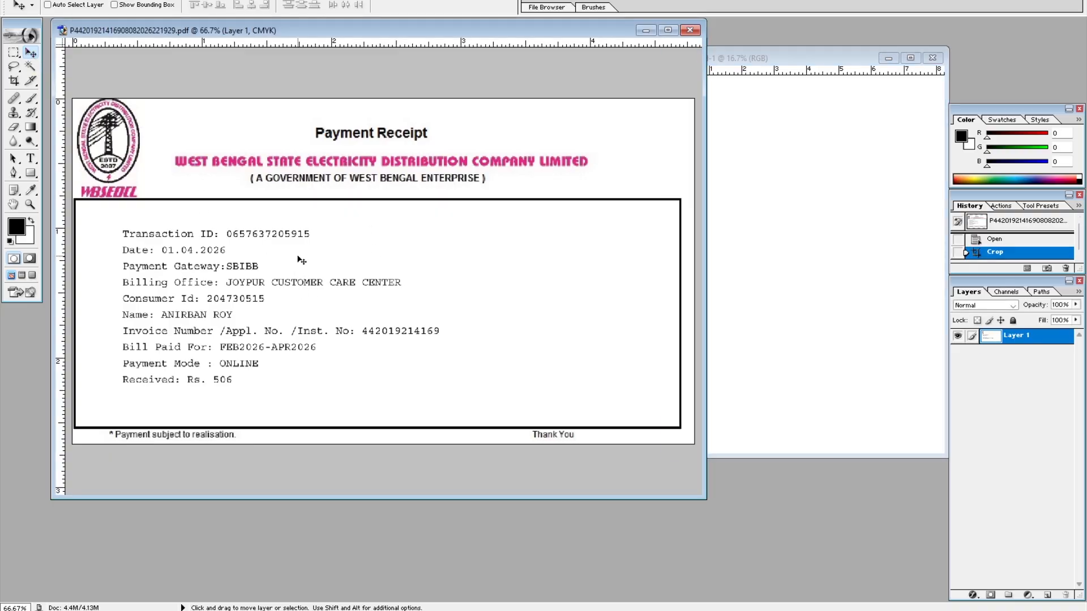
pyautogui.moveTo(549, 265); pyautogui.dragTo(762, 270)
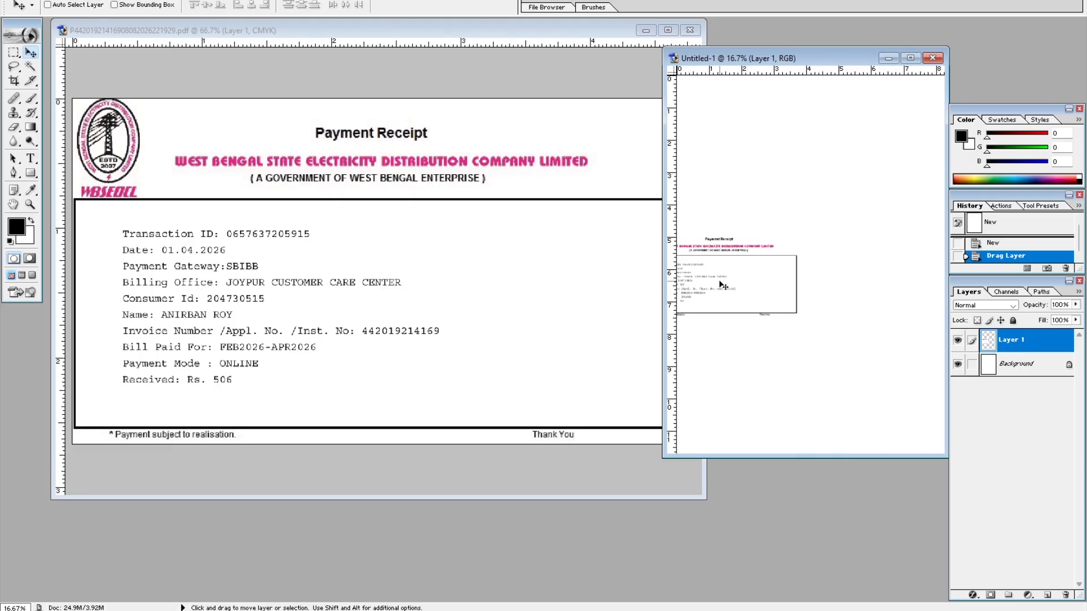
# Position the receipt layer centered near the upper edge of the A4 page.
pyautogui.moveTo(723, 286); pyautogui.dragTo(815, 134)
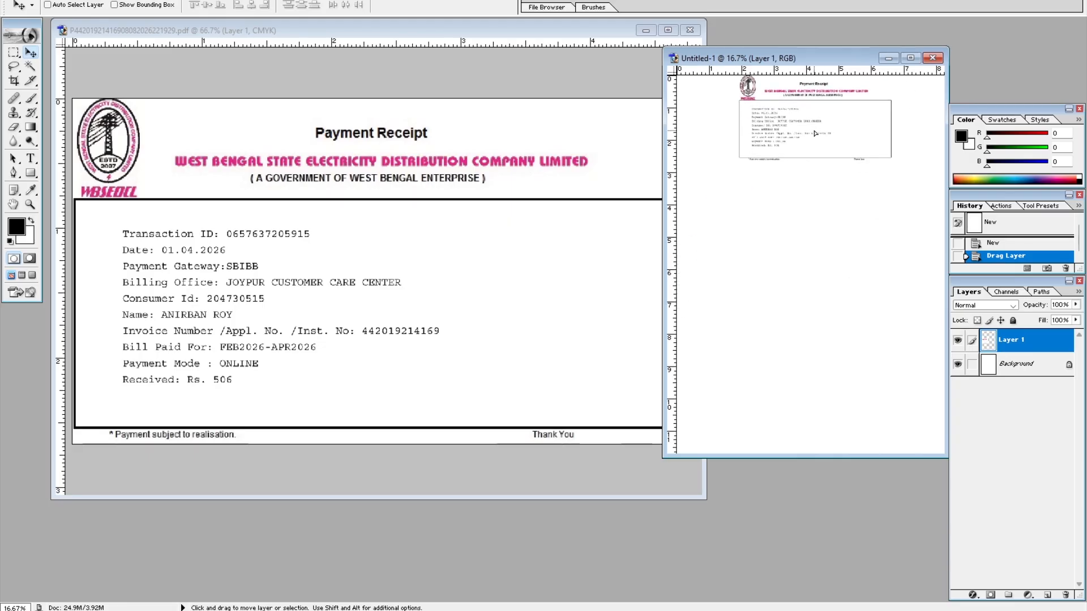
pyautogui.click(911, 58)
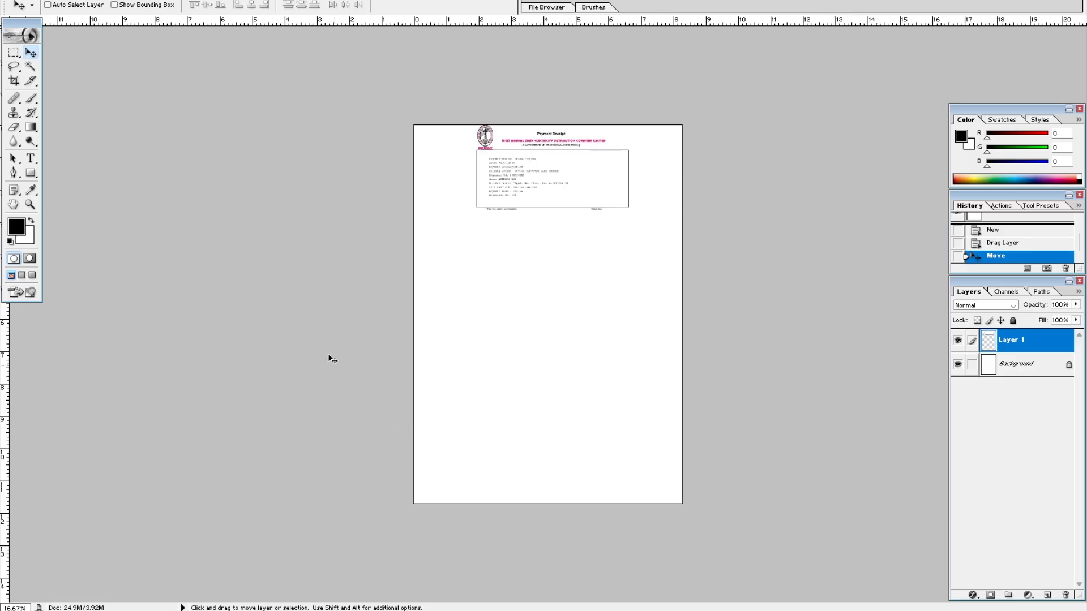
pyautogui.moveTo(552, 194)
pyautogui.mouseDown()
pyautogui.moveTo(521, 190)
pyautogui.moveTo(547, 193)
pyautogui.mouseUp()
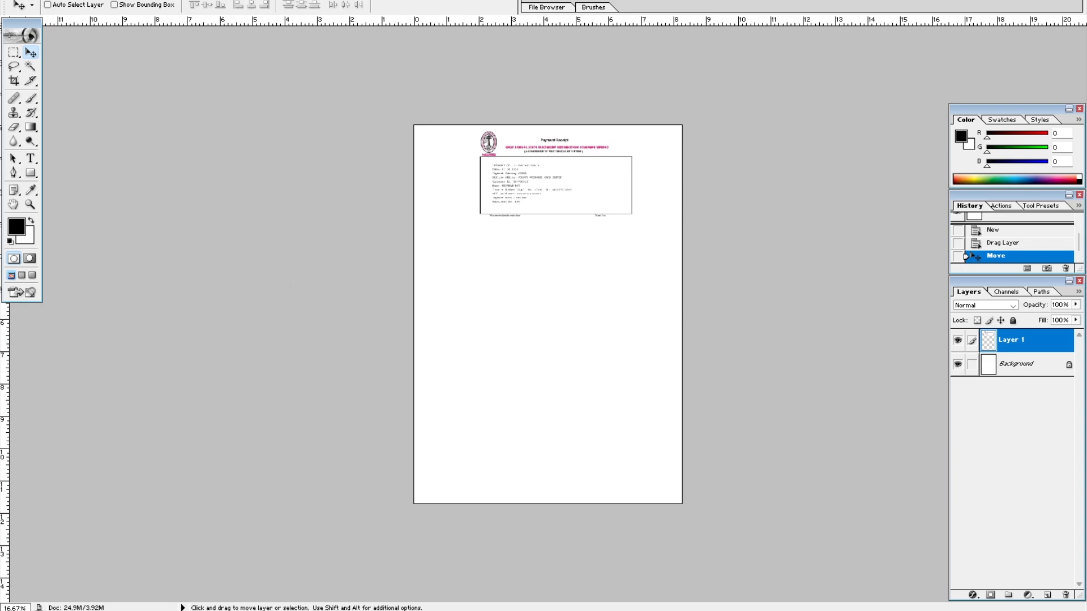
# Add a black stroke around the receipt layer, located at Center, in Normal mode with 100% opacity.
pyautogui.click(45, 0)
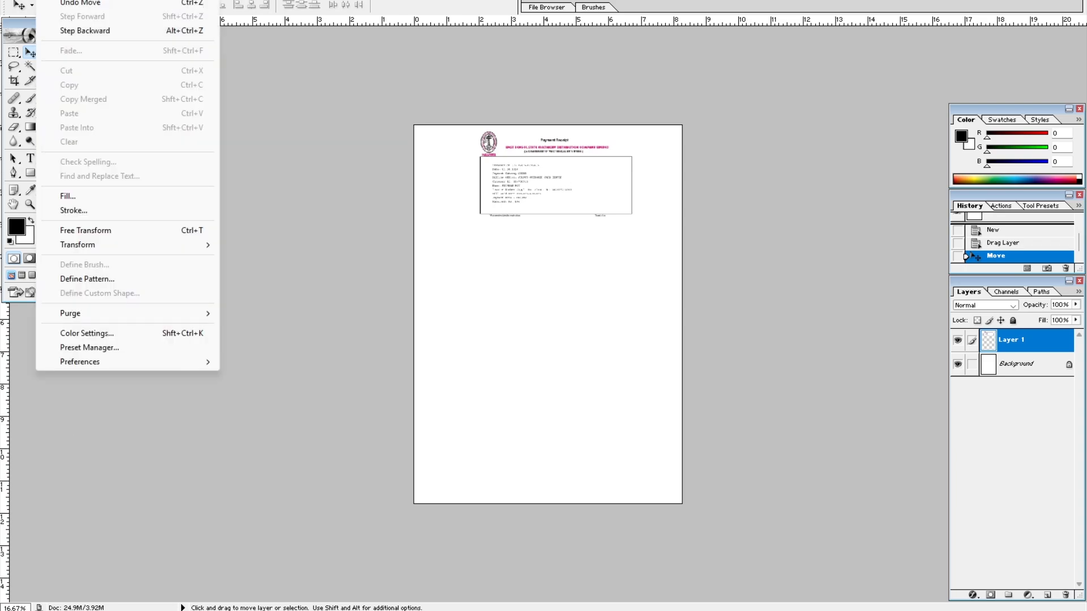
pyautogui.click(79, 214)
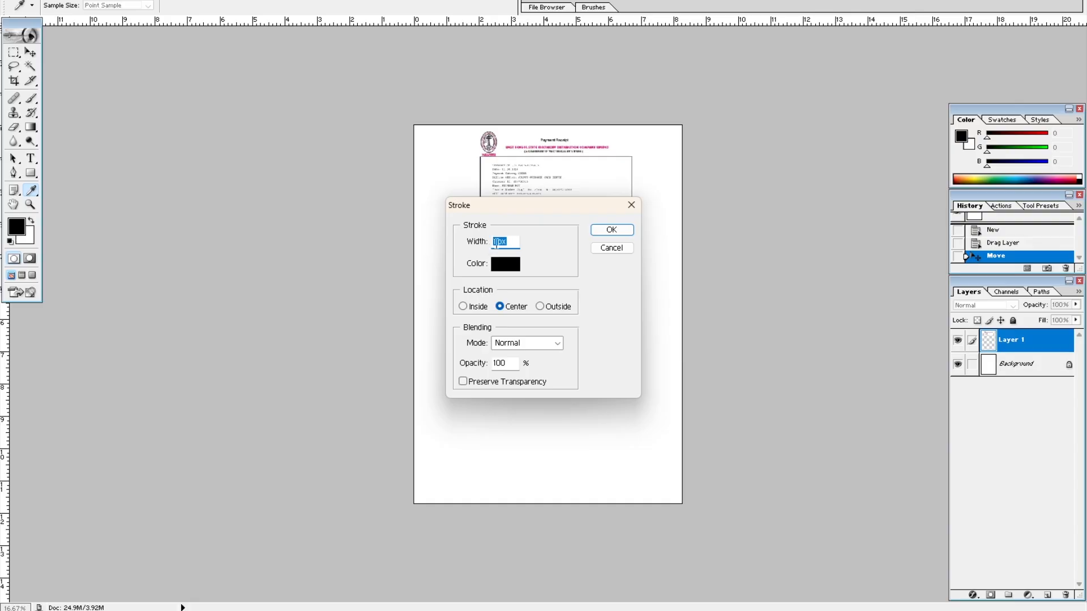
pyautogui.click(613, 230)
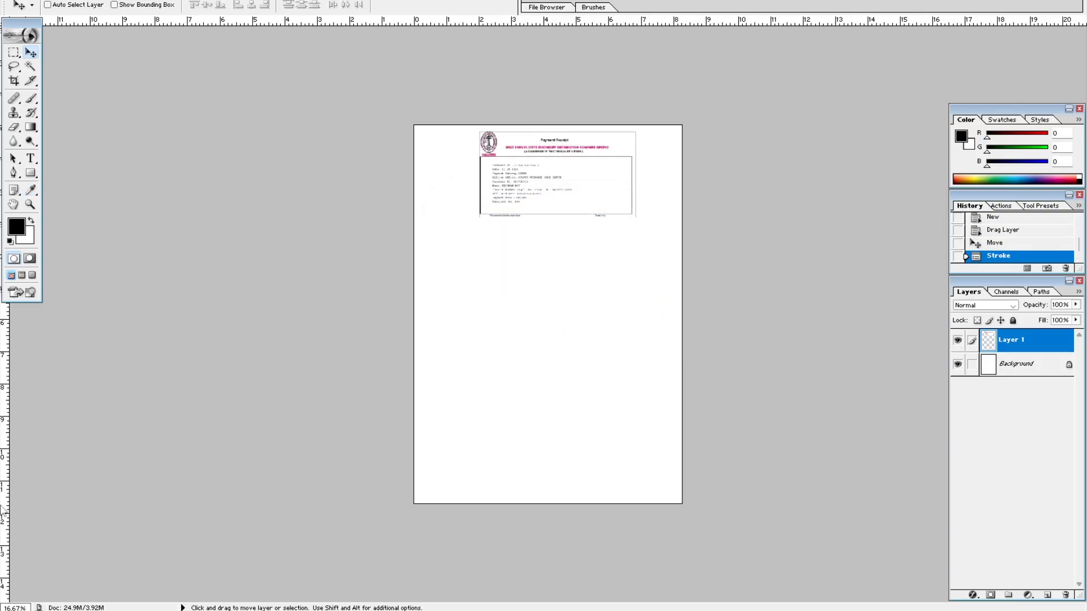
# Duplicate the bordered receipt layer three times and stack the copies down the A4 page beneath the original.
pyautogui.hotkey('ctrl', '0')
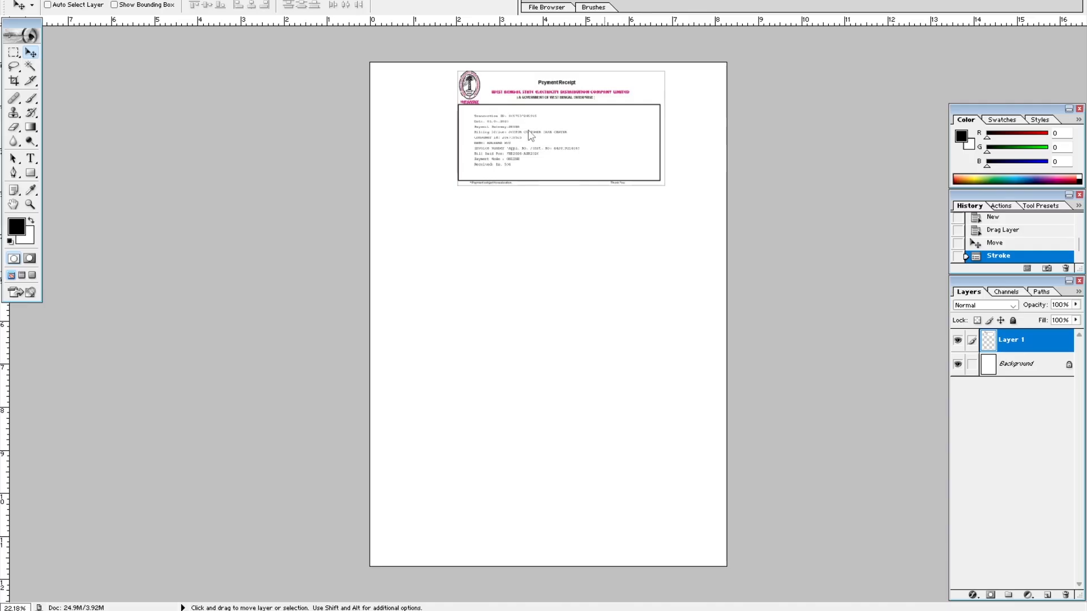
pyautogui.moveTo(531, 134); pyautogui.dragTo(519, 477)
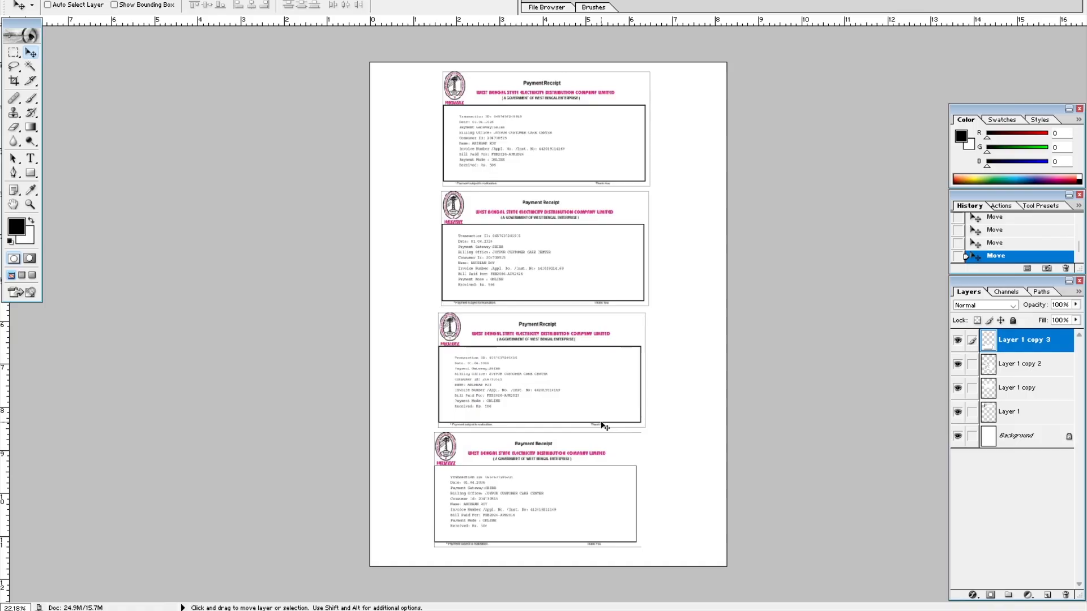
# Scale the A4 page to fit the print media and proceed to the printer setup.
pyautogui.hotkey('ctrl', 'alt', 'p')
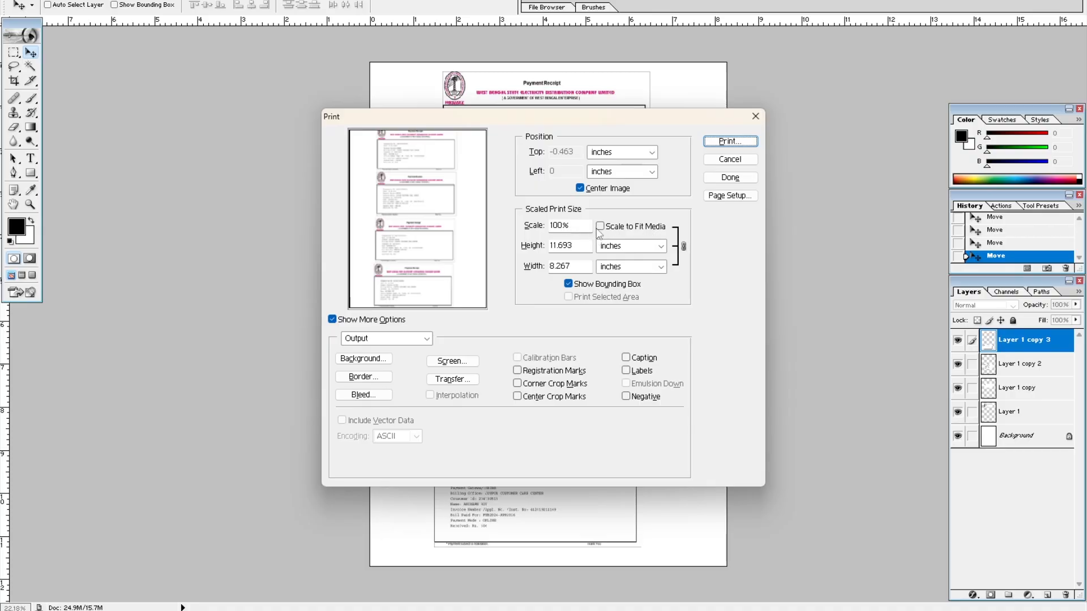
pyautogui.click(600, 226)
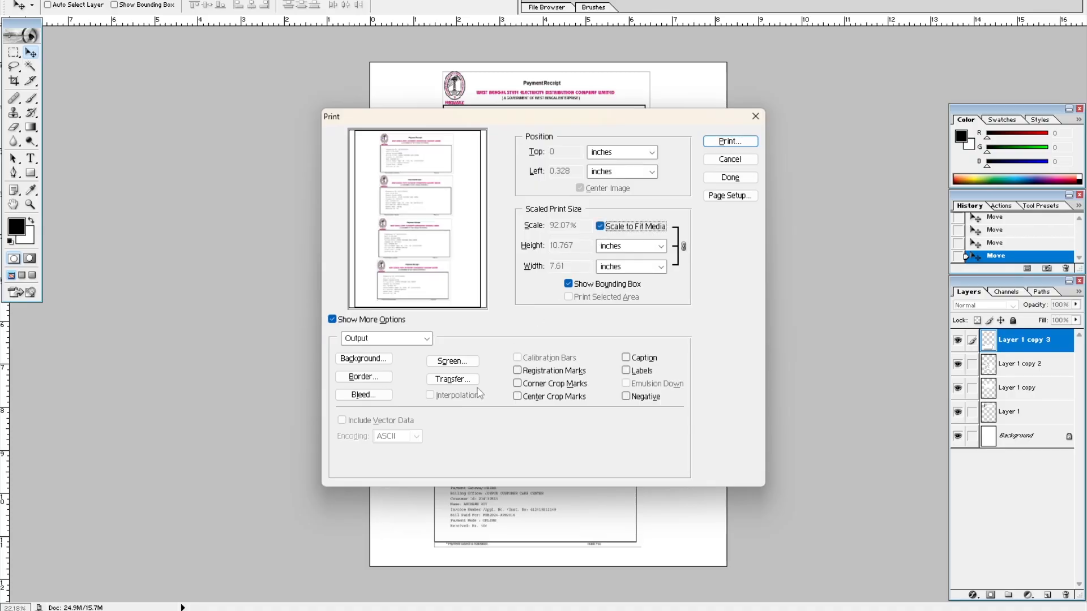
pyautogui.click(728, 142)
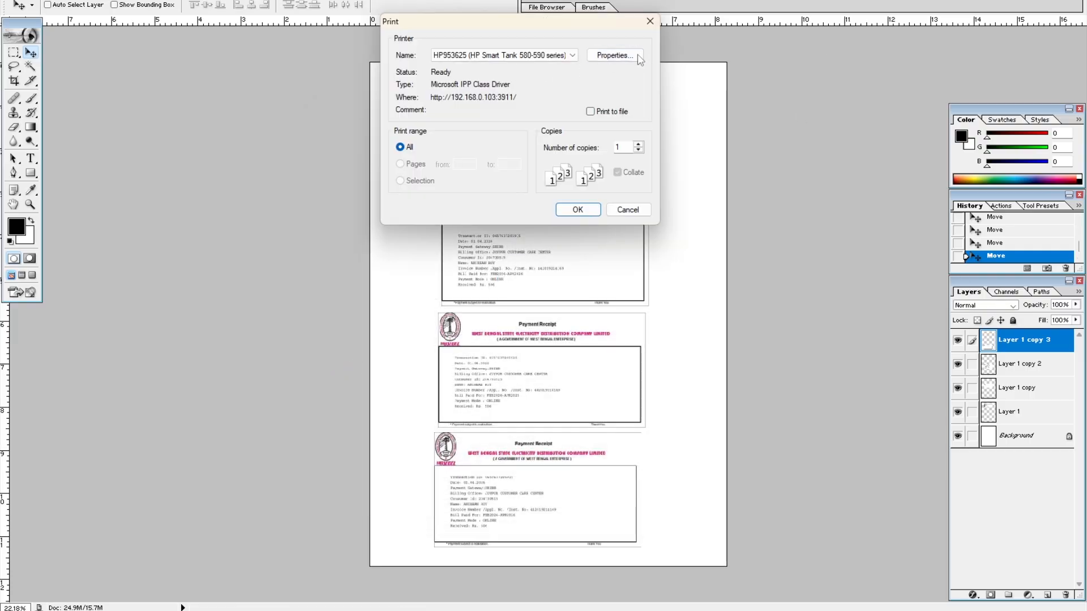
# Configure the HP Smart Tank 580-590 printer to print in grayscale using black only on A4 paper.
pyautogui.click(614, 55)
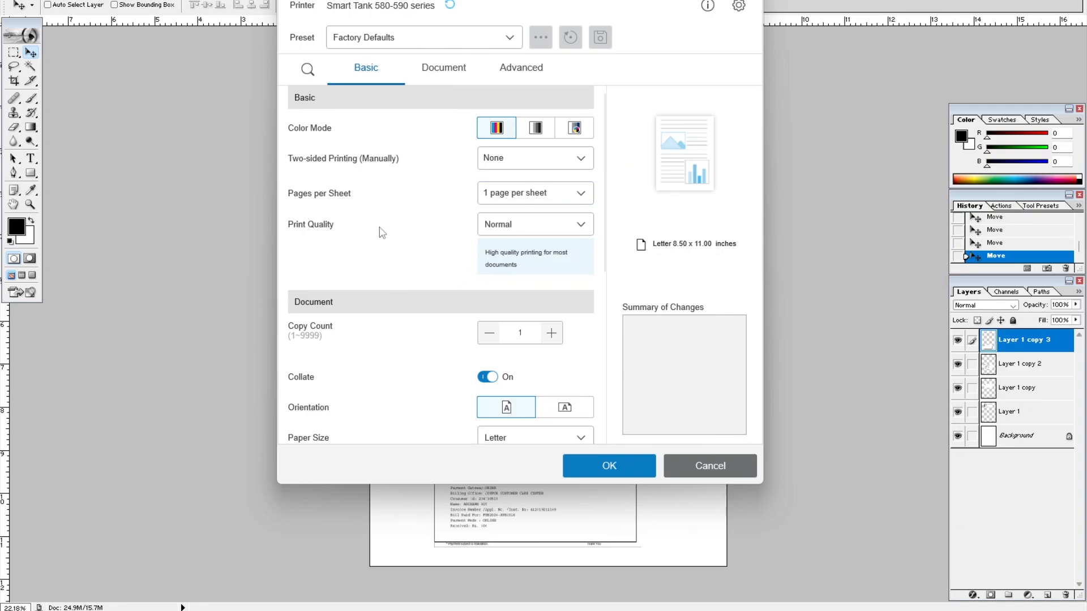
pyautogui.click(538, 128)
pyautogui.scroll(-3, 432, 311)
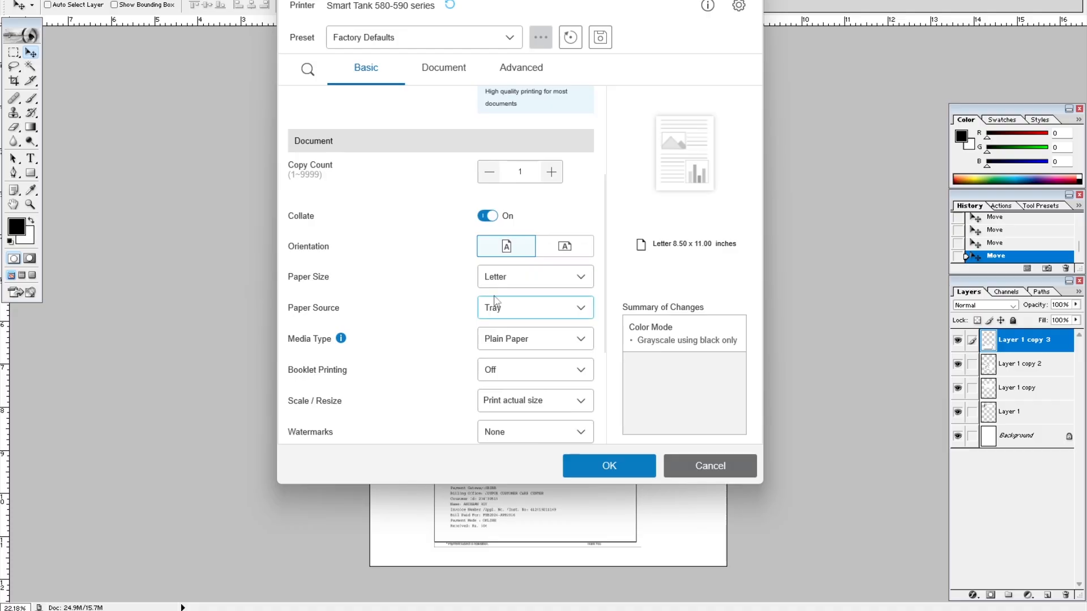
pyautogui.click(525, 276)
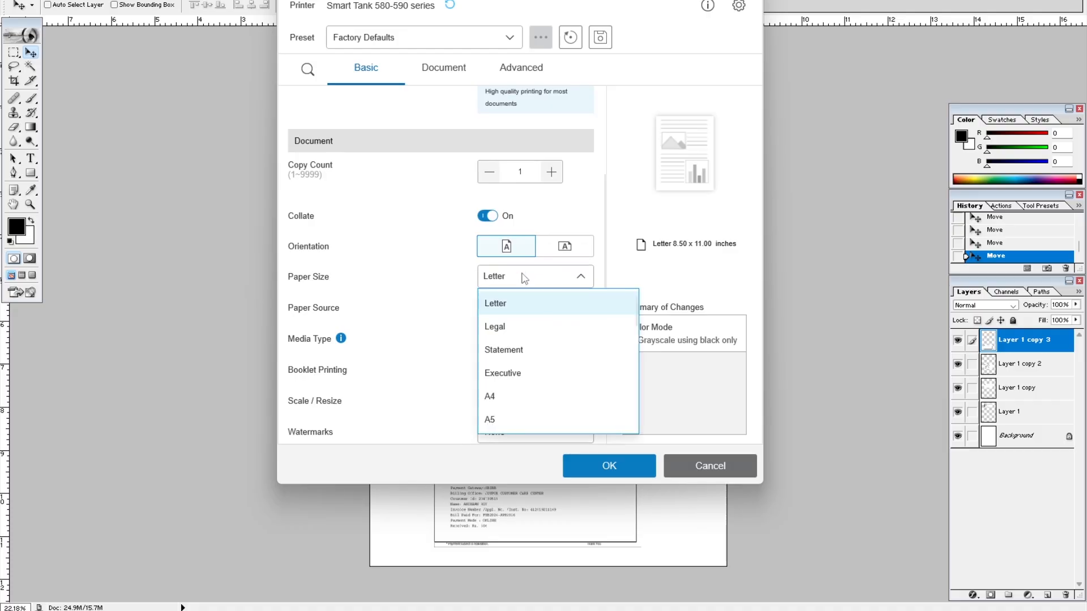
pyautogui.click(508, 397)
pyautogui.click(618, 467)
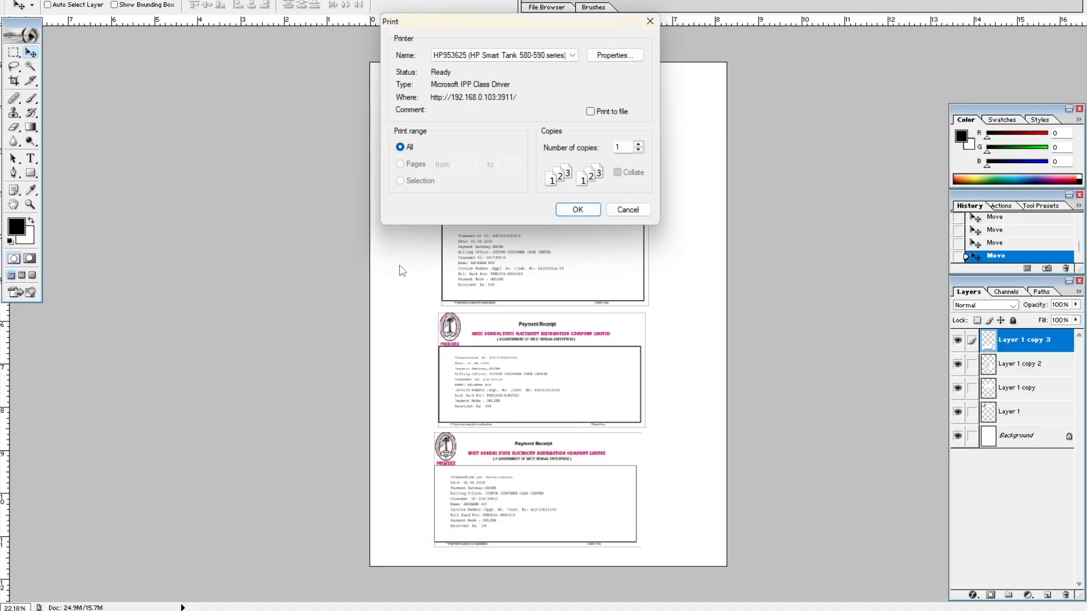